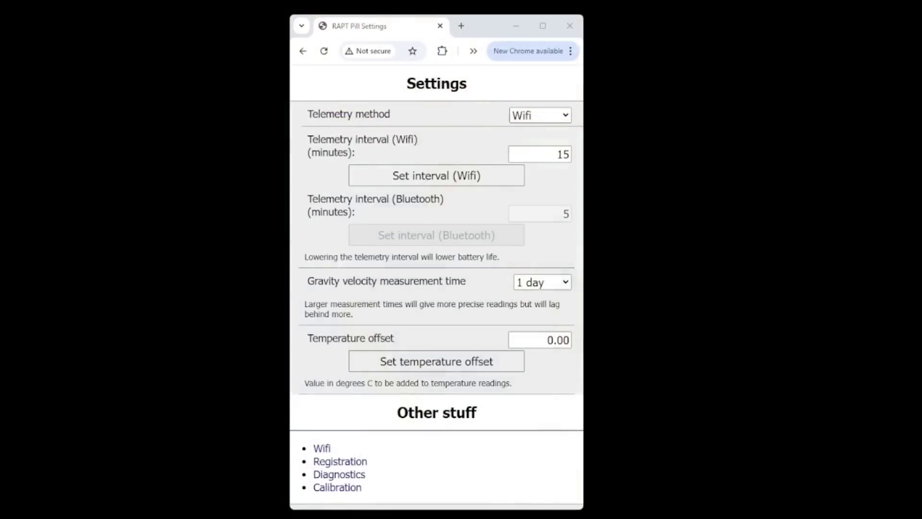
- Check the Pill's gravity velocity measurement time and leave it at 1 day
drag(301, 281, 418, 285)
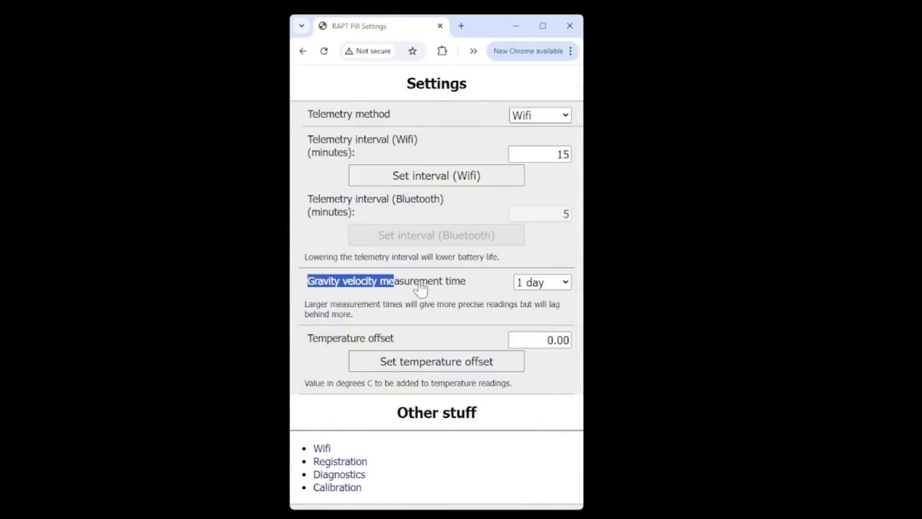
click(551, 285)
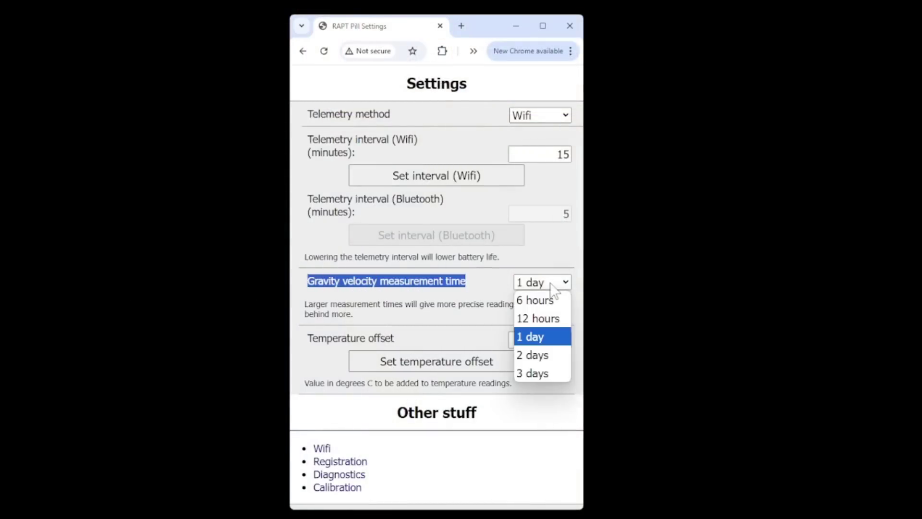
click(552, 343)
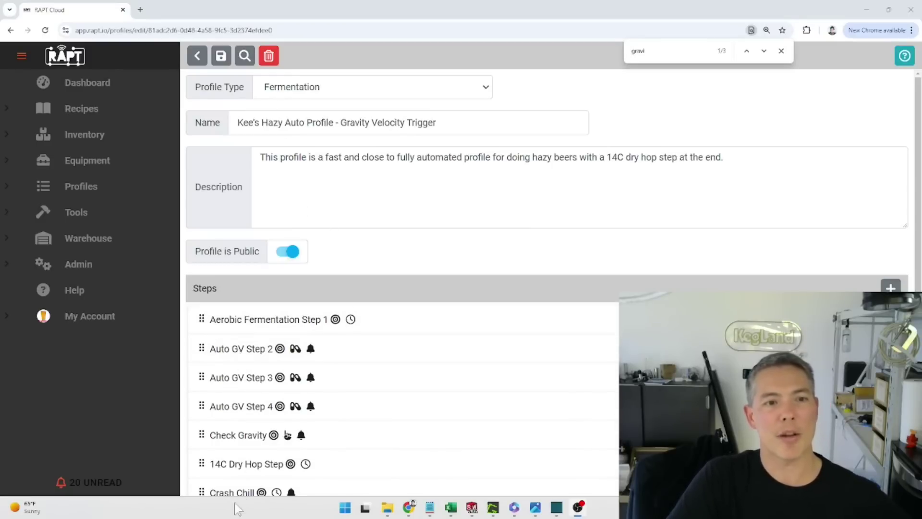
scroll(315, 423, down, 1)
scroll(373, 267, up, 1)
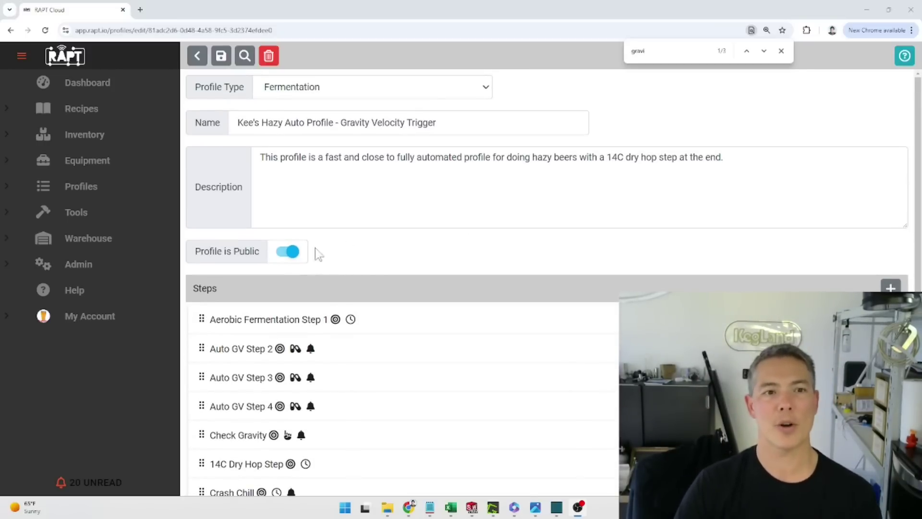
click(291, 252)
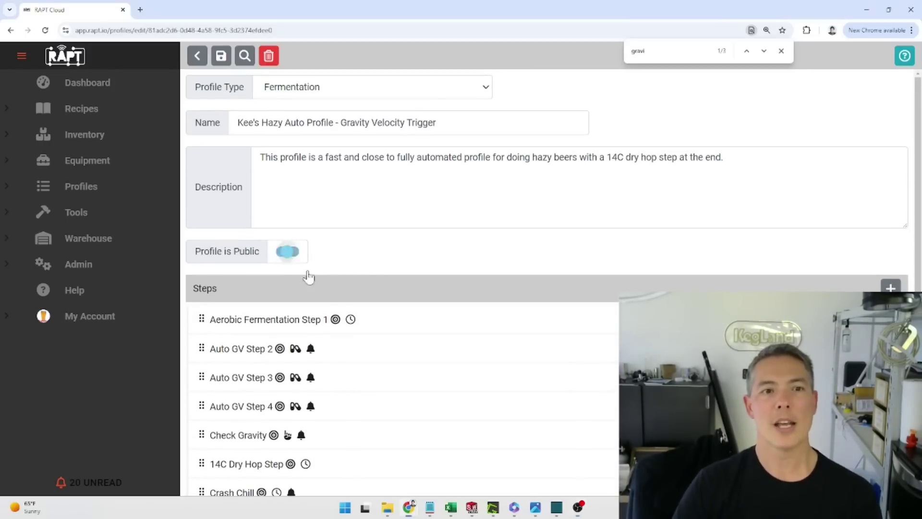
click(290, 254)
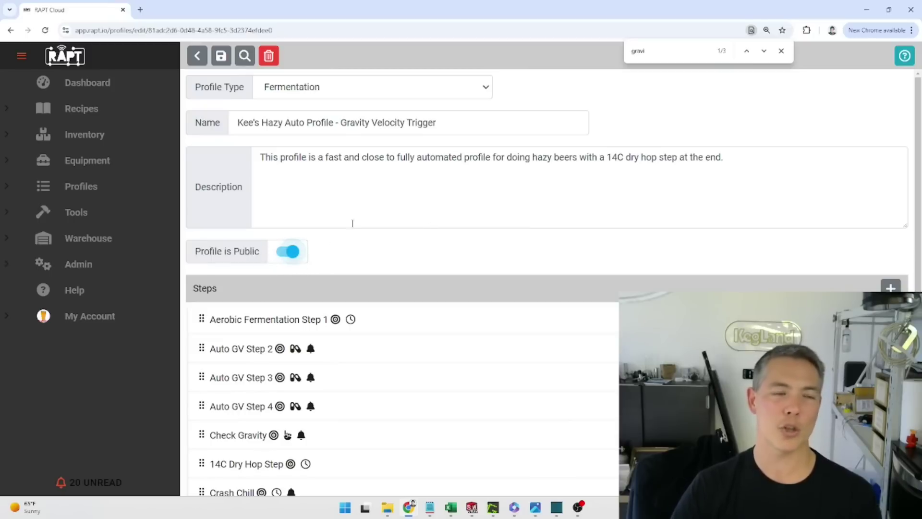
drag(244, 131, 437, 124)
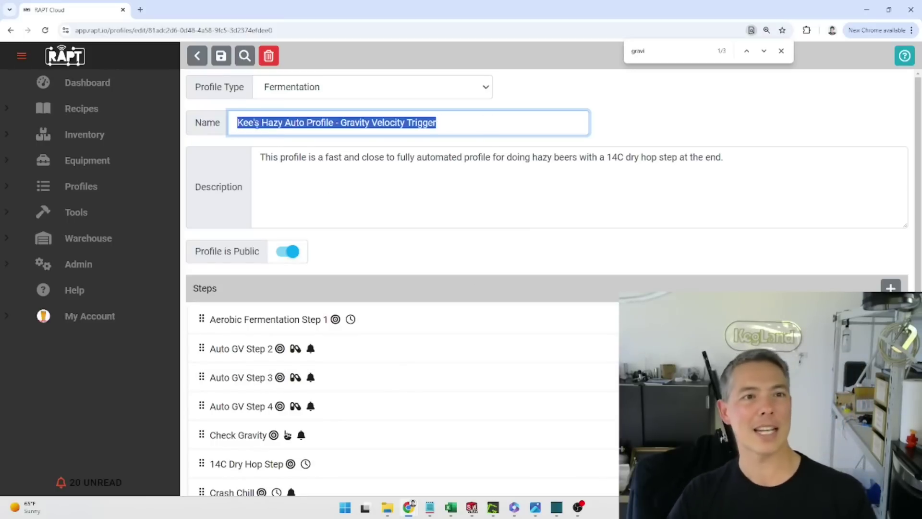
click(331, 123)
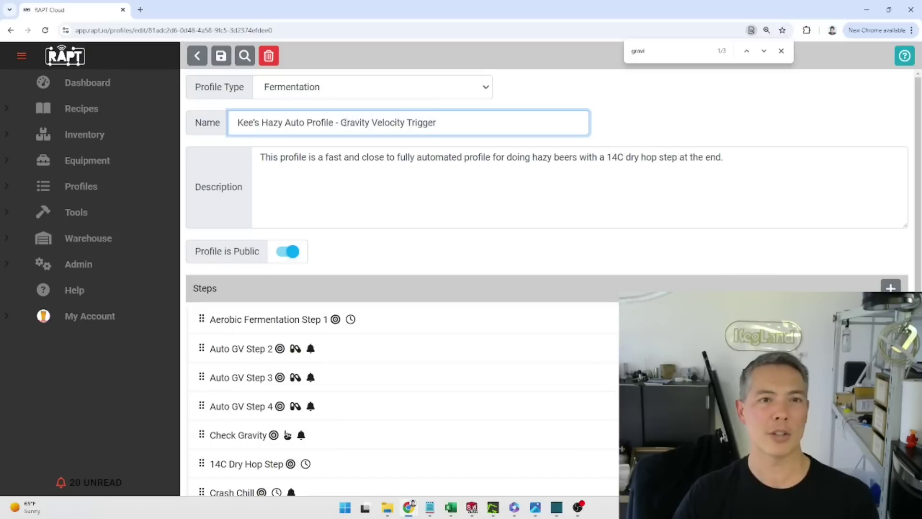
drag(340, 123, 560, 122)
click(363, 185)
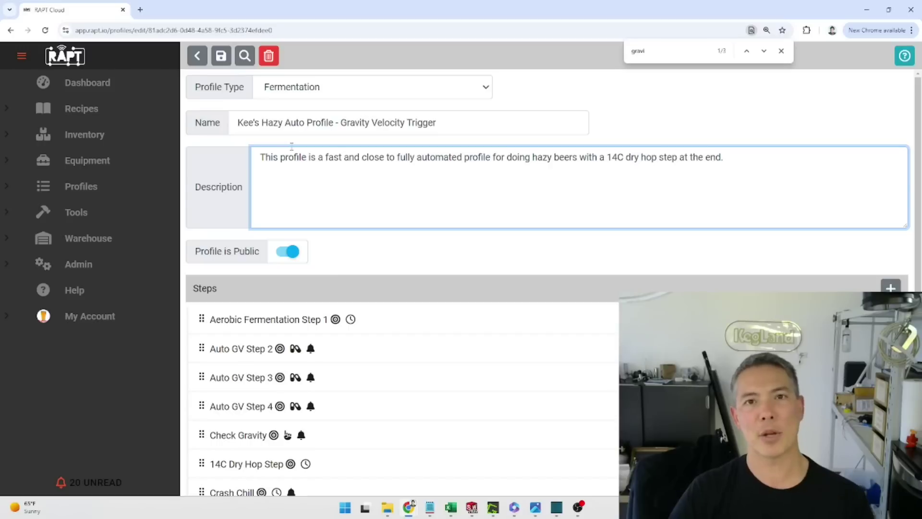
scroll(237, 346, down, 1)
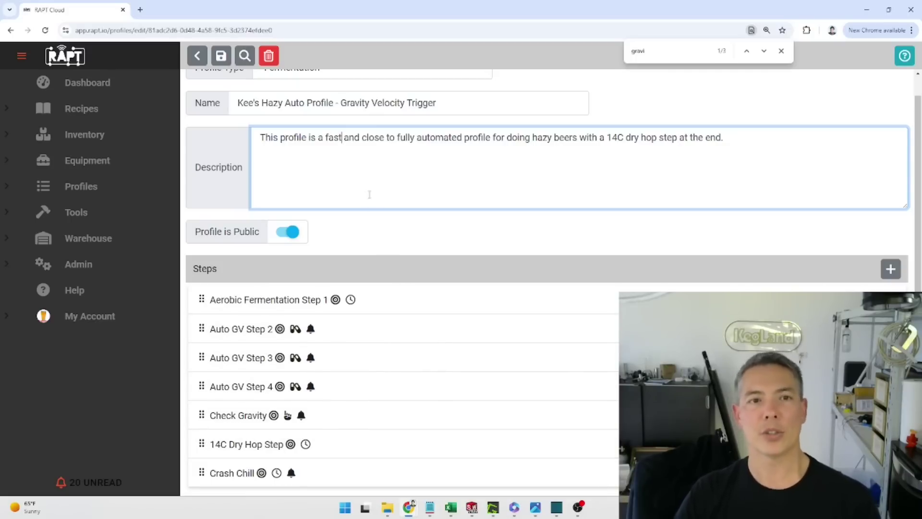
scroll(368, 192, up, 1)
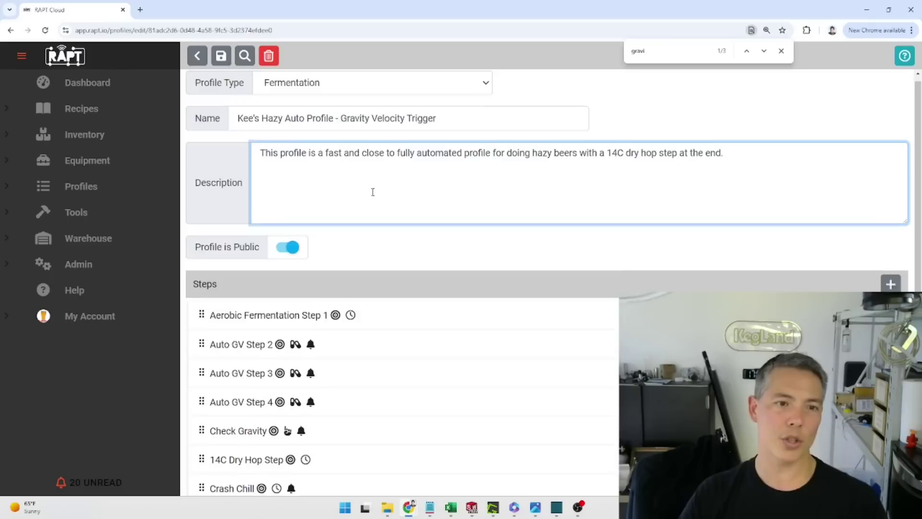
click(282, 321)
scroll(305, 323, down, 3)
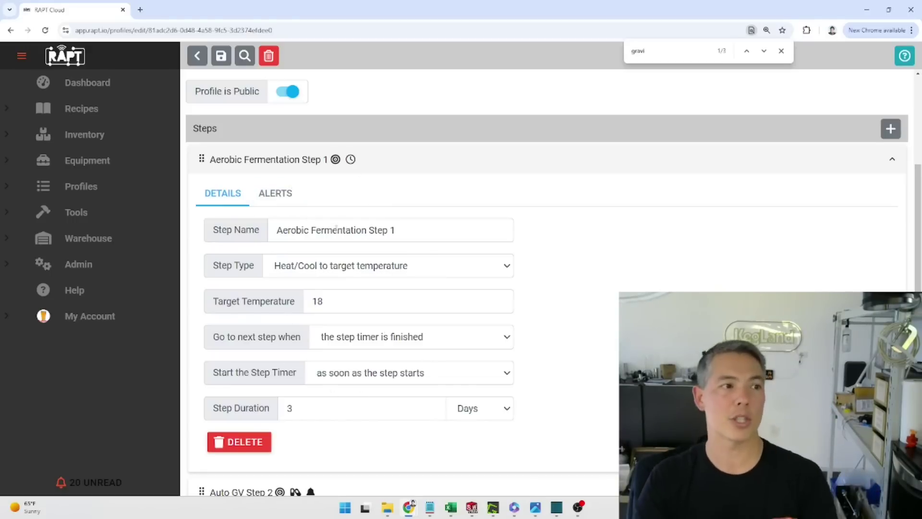
key(Tab)
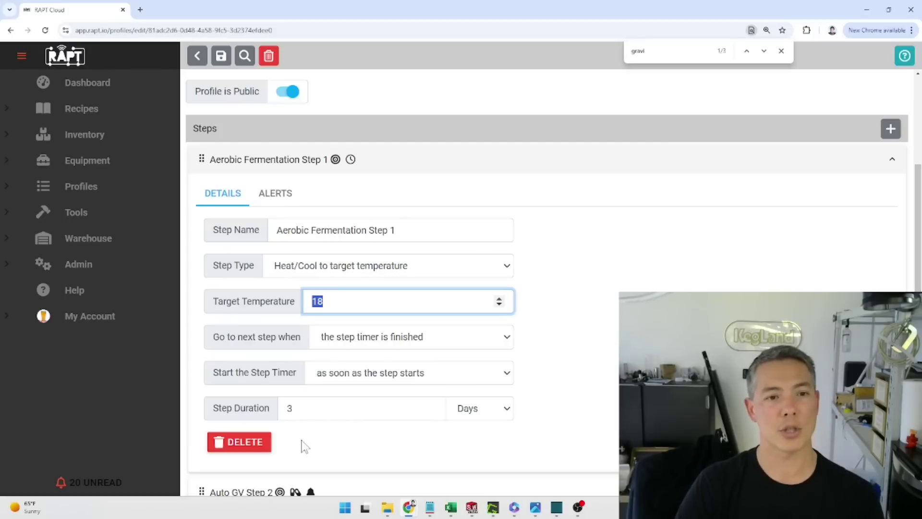
key(Tab)
key(Tab)
key(Tab)
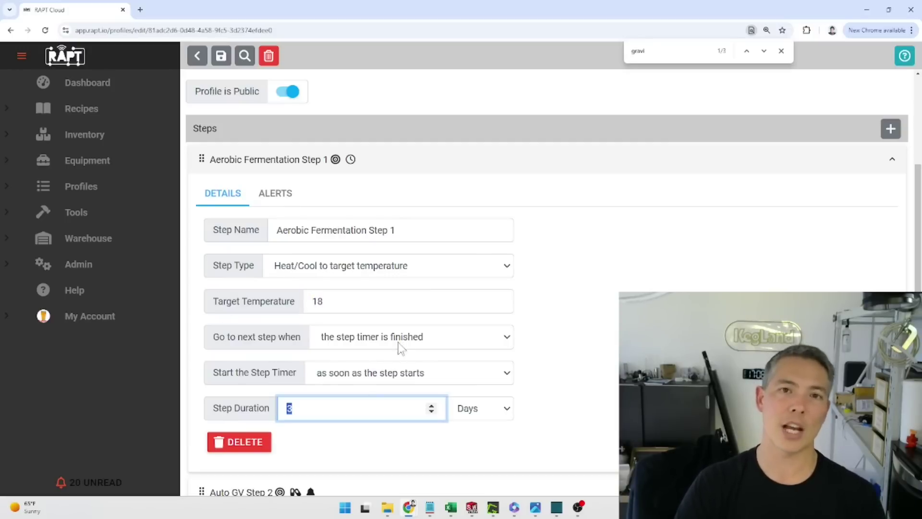
click(606, 363)
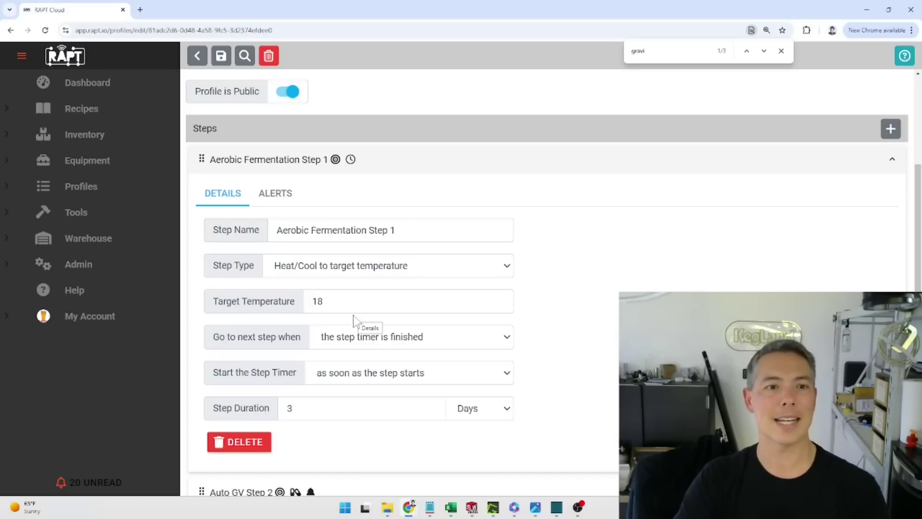
double_click(323, 301)
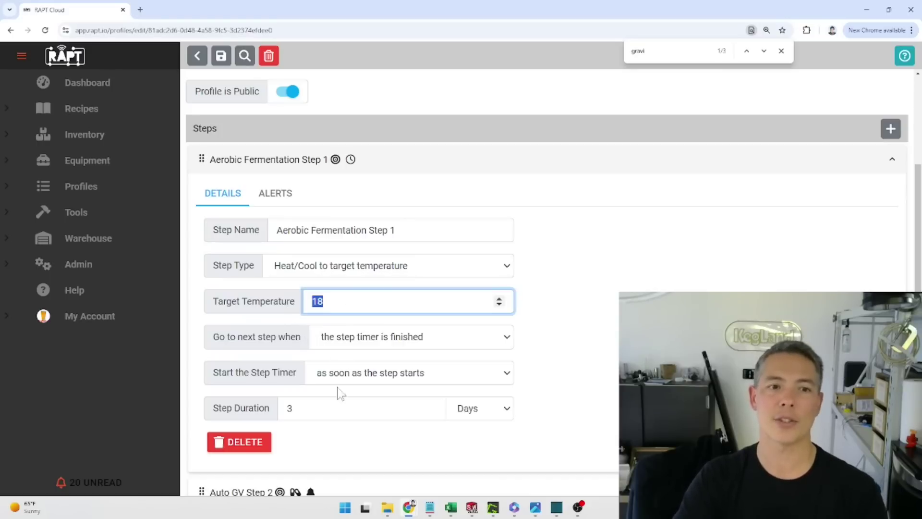
click(328, 408)
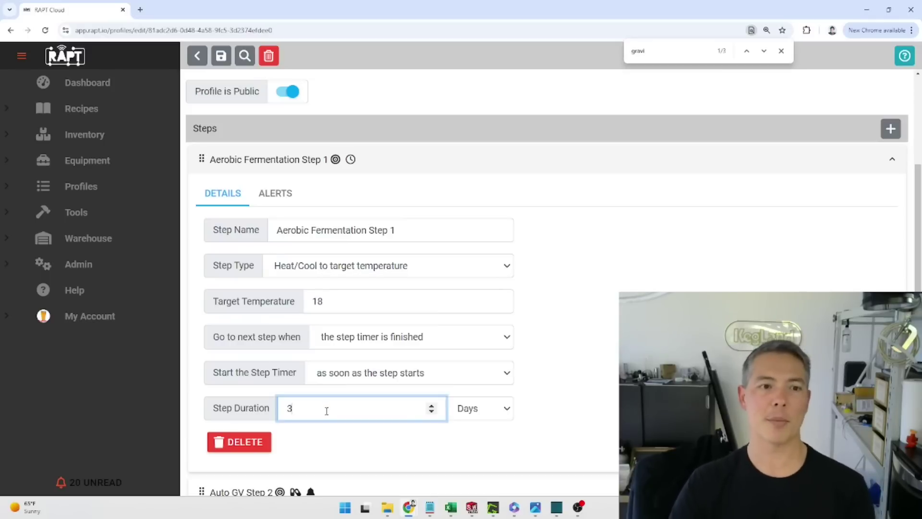
double_click(318, 409)
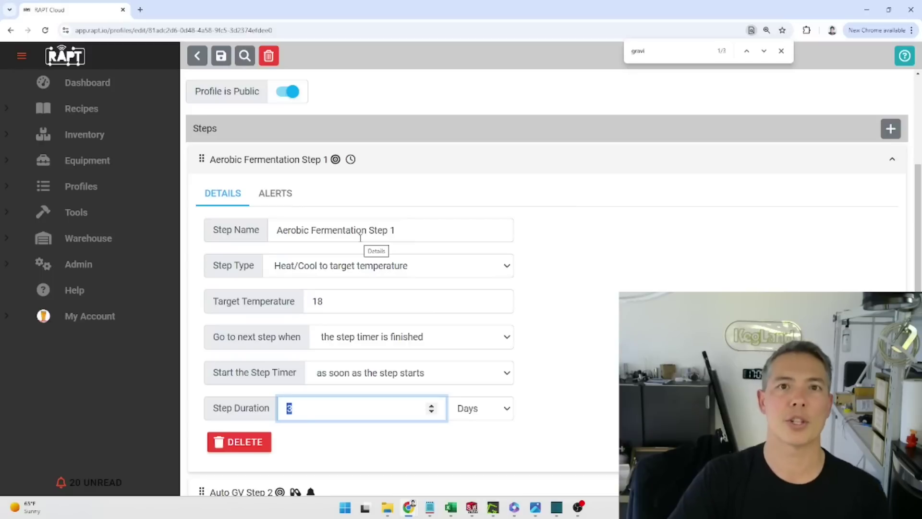
drag(282, 235, 401, 232)
scroll(480, 358, down, 3)
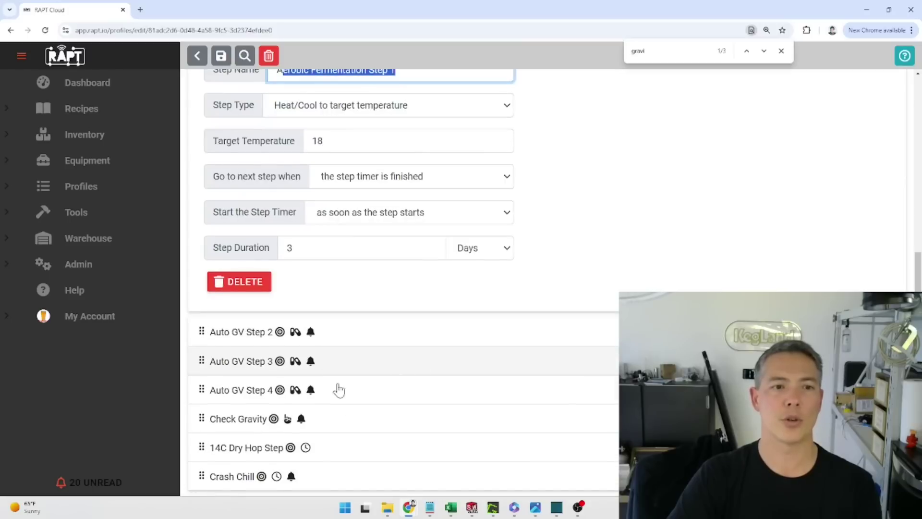
click(554, 237)
scroll(554, 238, up, 3)
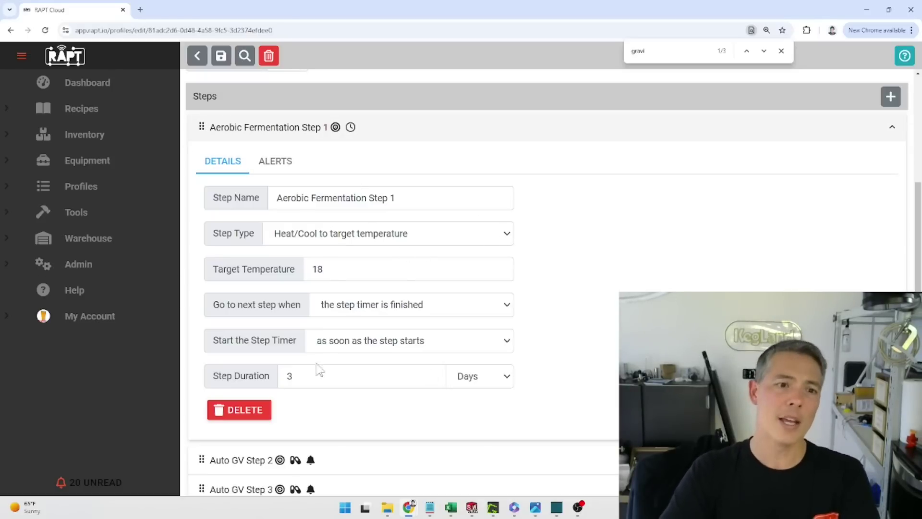
double_click(308, 376)
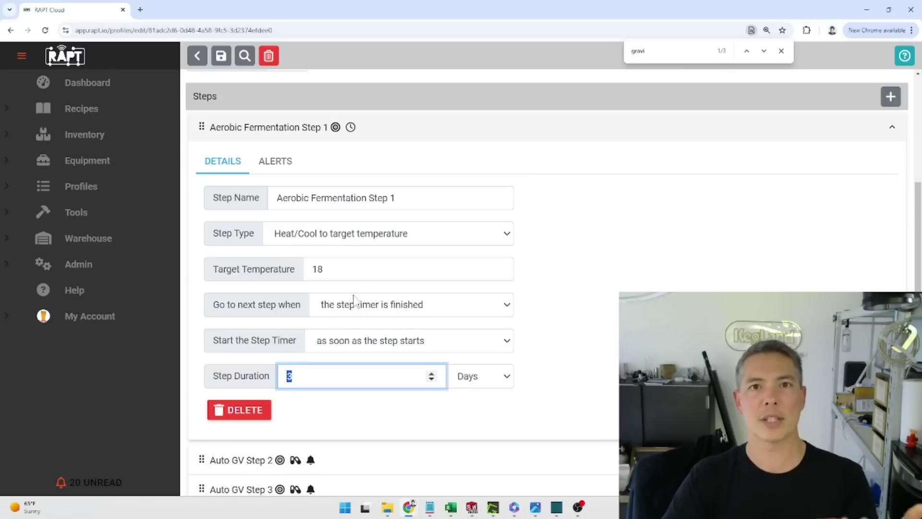
click(514, 309)
scroll(490, 354, down, 3)
click(305, 344)
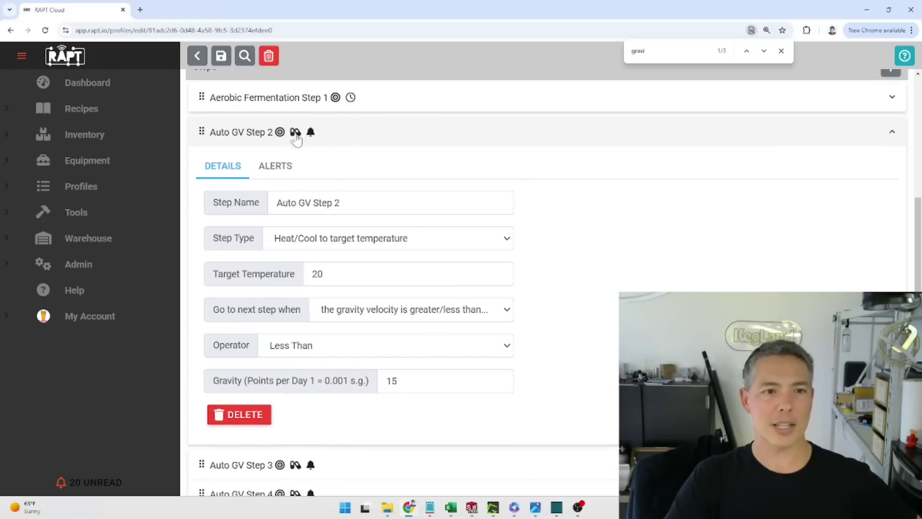
drag(321, 277, 310, 273)
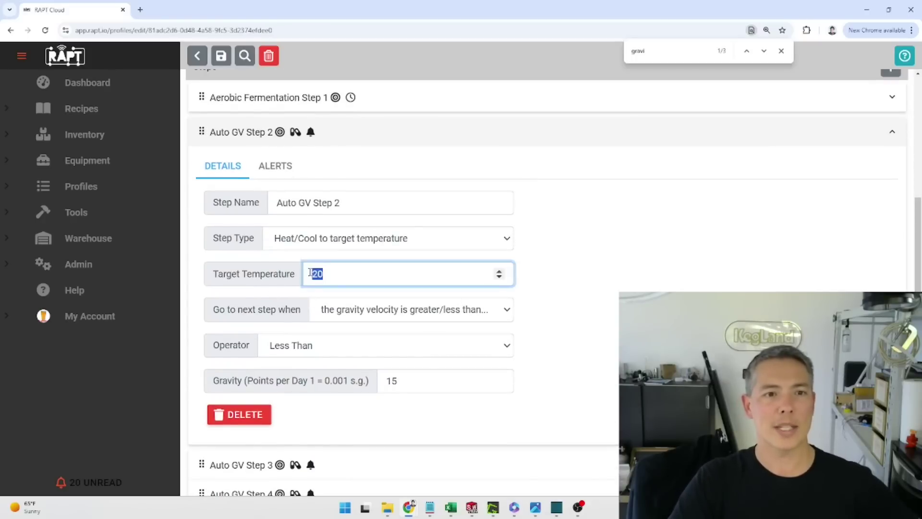
drag(226, 310, 280, 313)
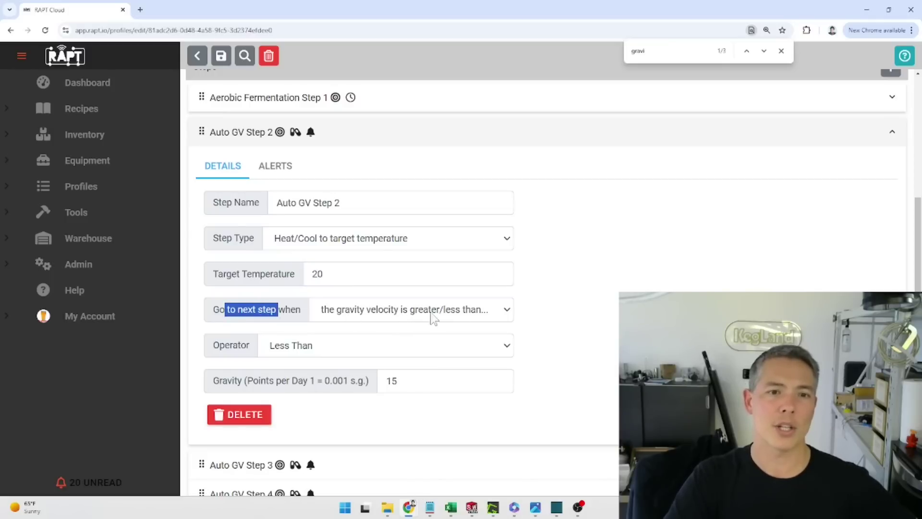
click(298, 347)
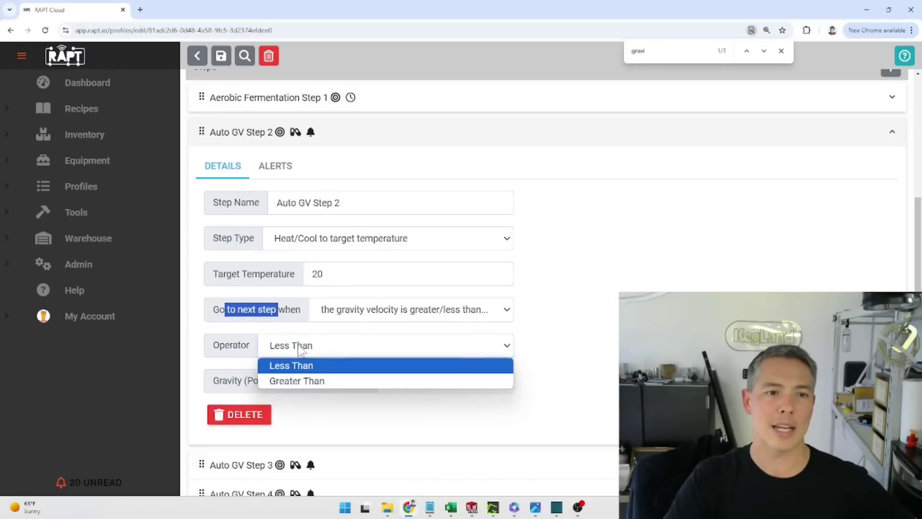
click(294, 365)
double_click(414, 380)
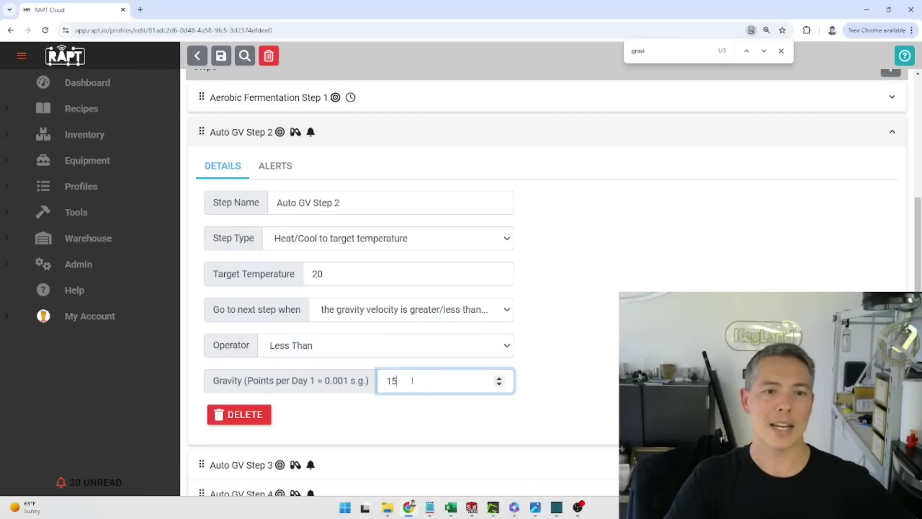
click(390, 417)
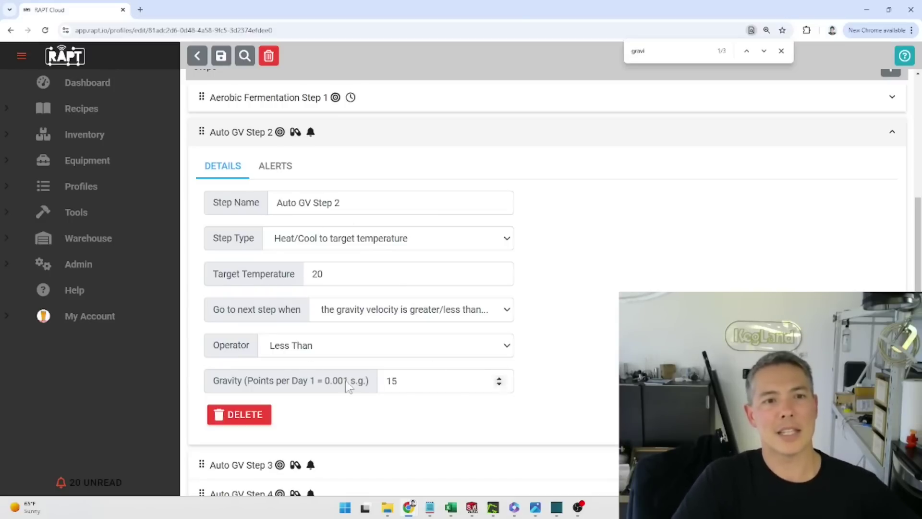
double_click(331, 273)
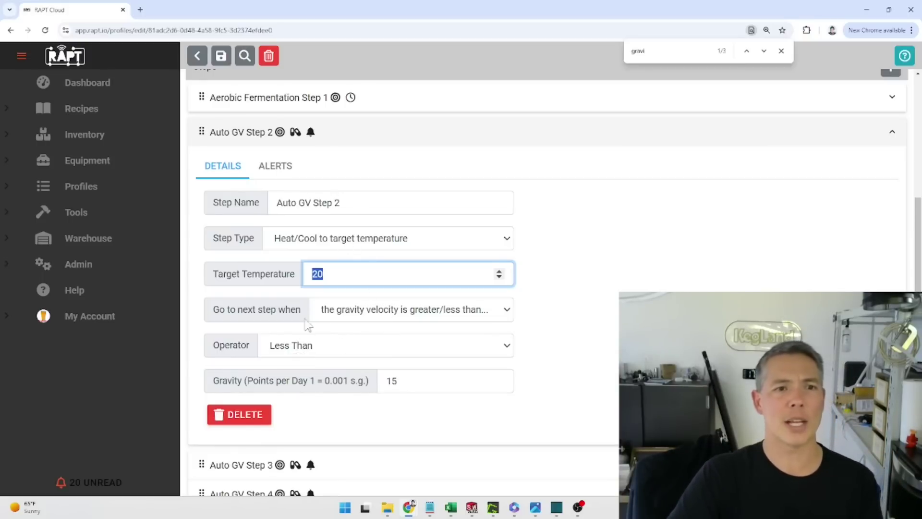
scroll(337, 351, down, 2)
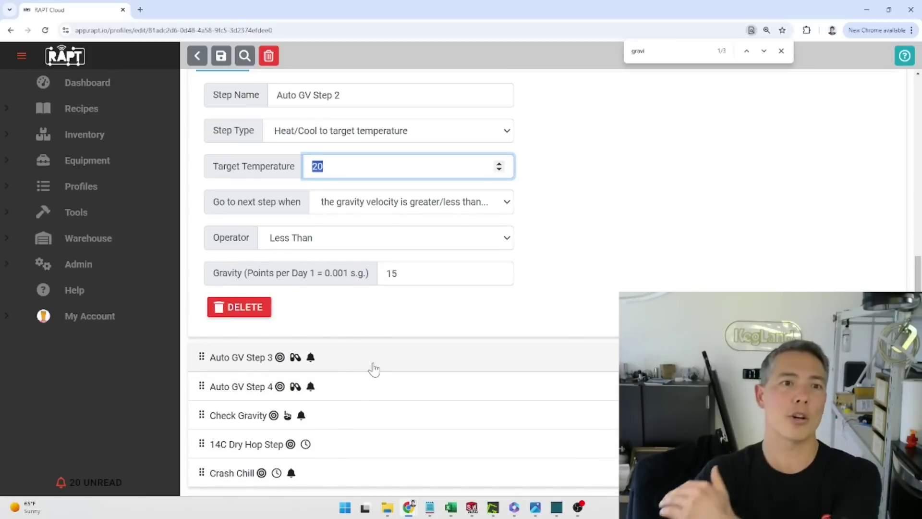
- Enter 22 as Auto GV Step 2's target temperature and commit it
text(22)
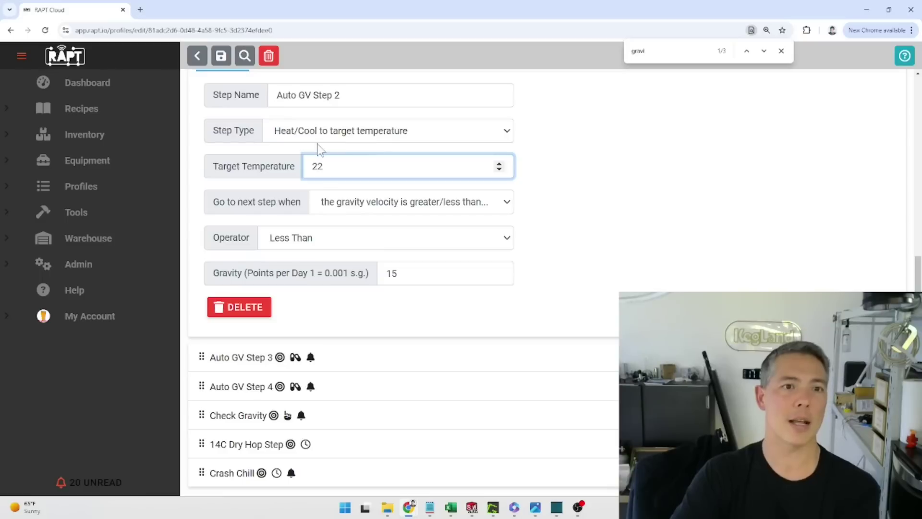
click(658, 266)
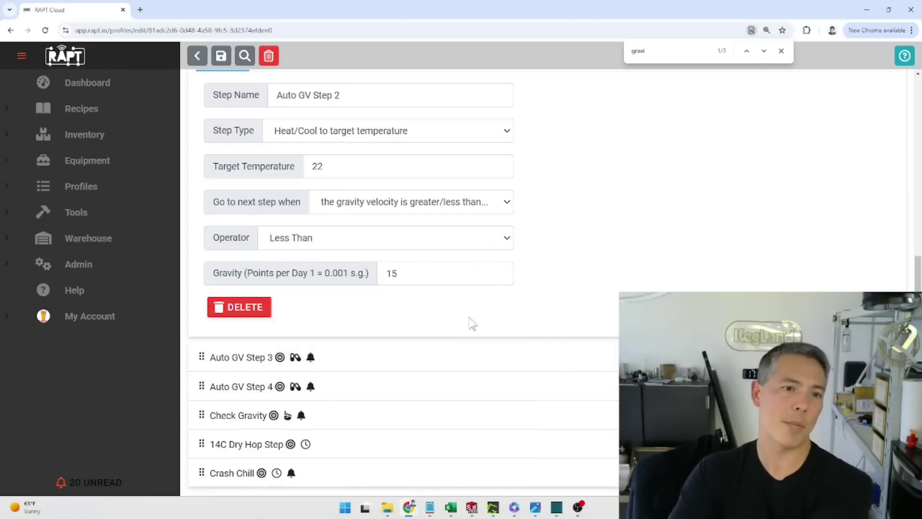
scroll(366, 339, up, 1)
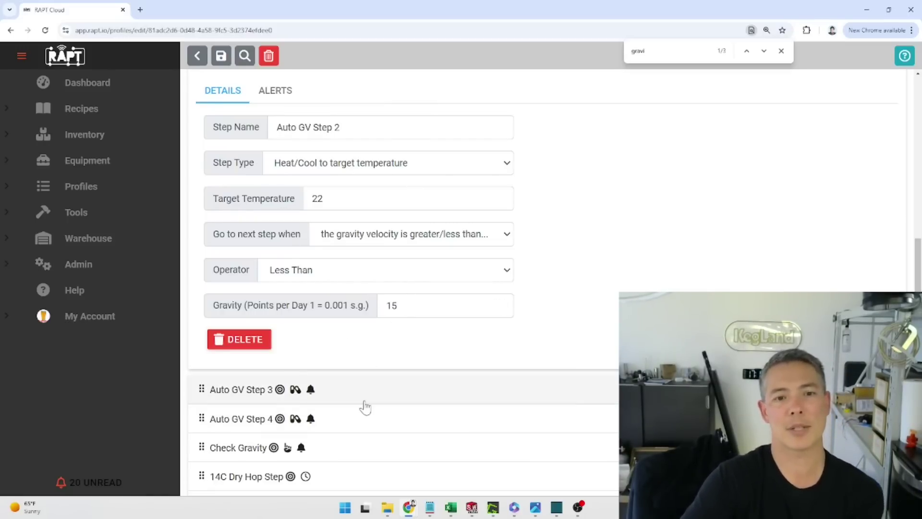
- Review Auto GV Step 3: target 22, advancing when gravity velocity is less than 8
click(383, 401)
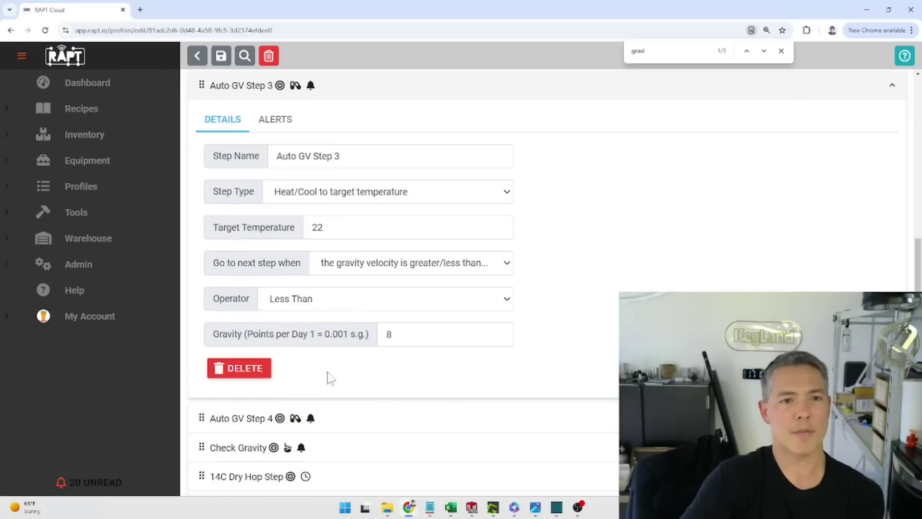
double_click(340, 234)
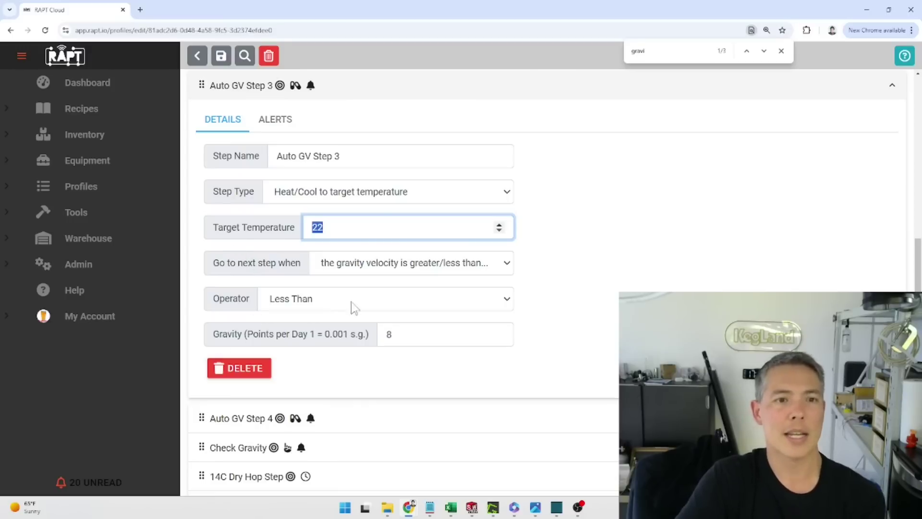
click(318, 303)
click(316, 300)
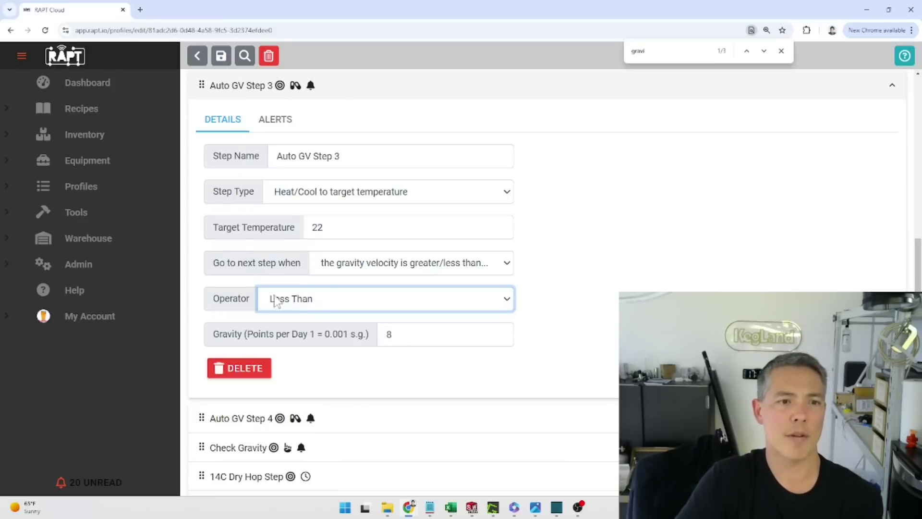
double_click(401, 337)
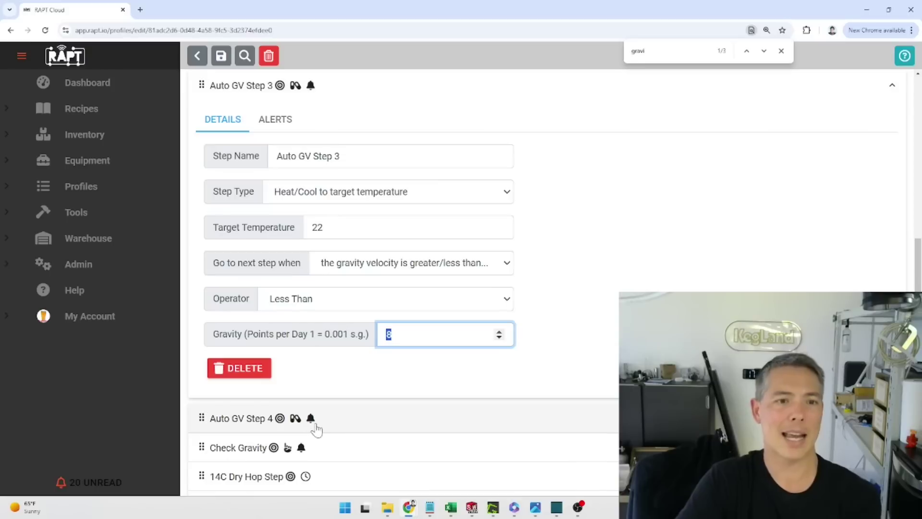
- Review Auto GV Step 4: target 24, advancing when gravity velocity is less than 1
click(376, 418)
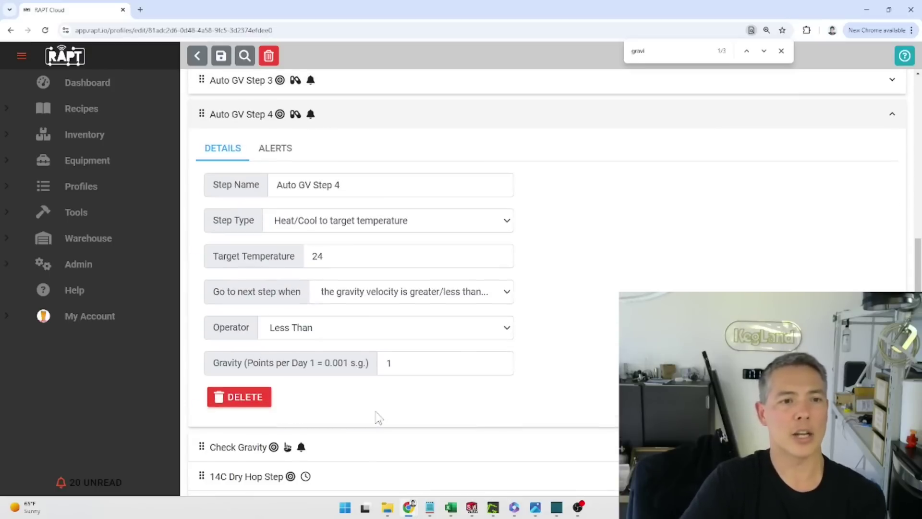
double_click(334, 184)
click(293, 254)
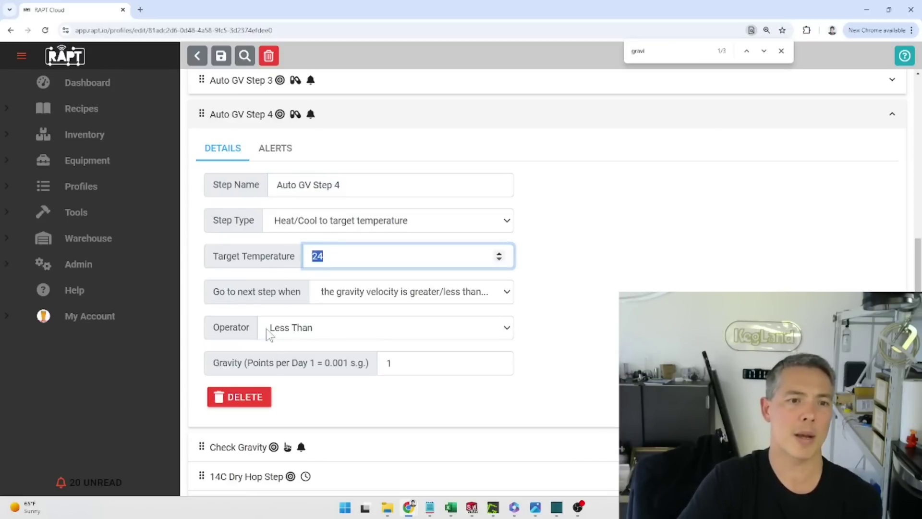
click(308, 335)
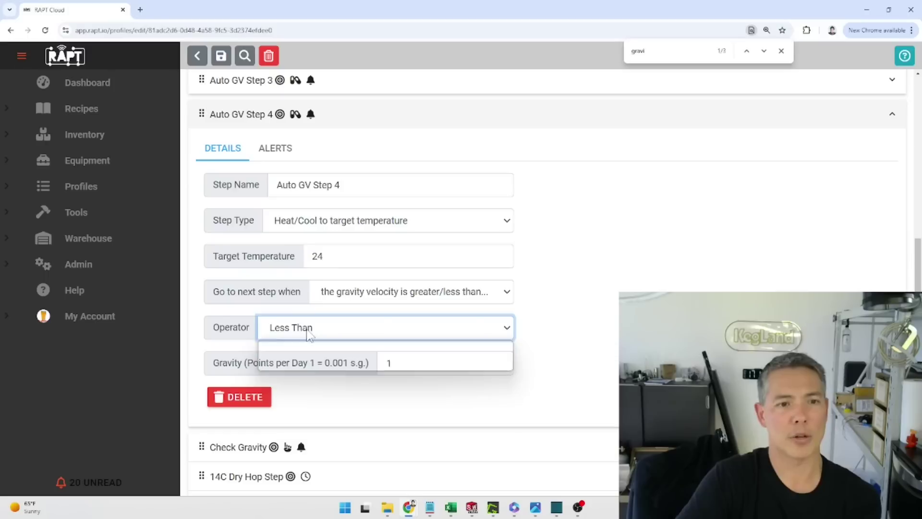
click(308, 346)
click(378, 369)
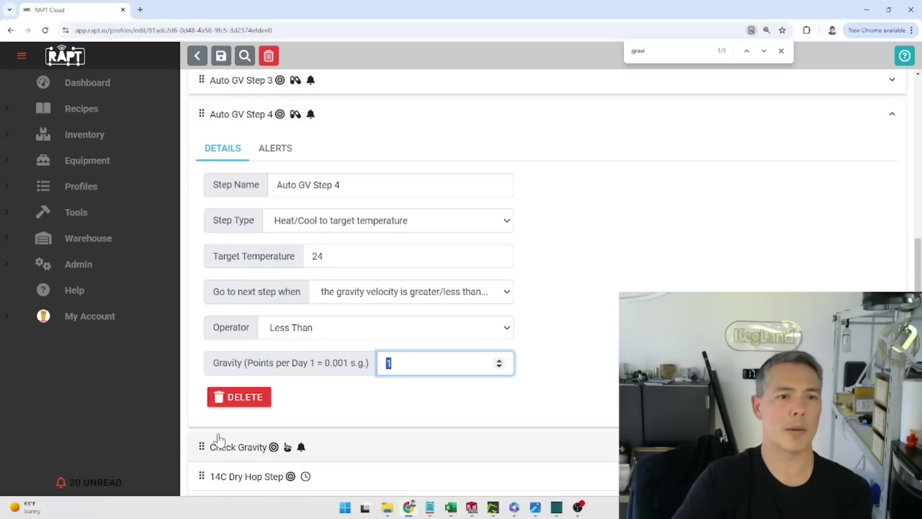
click(310, 418)
scroll(403, 300, down, 1)
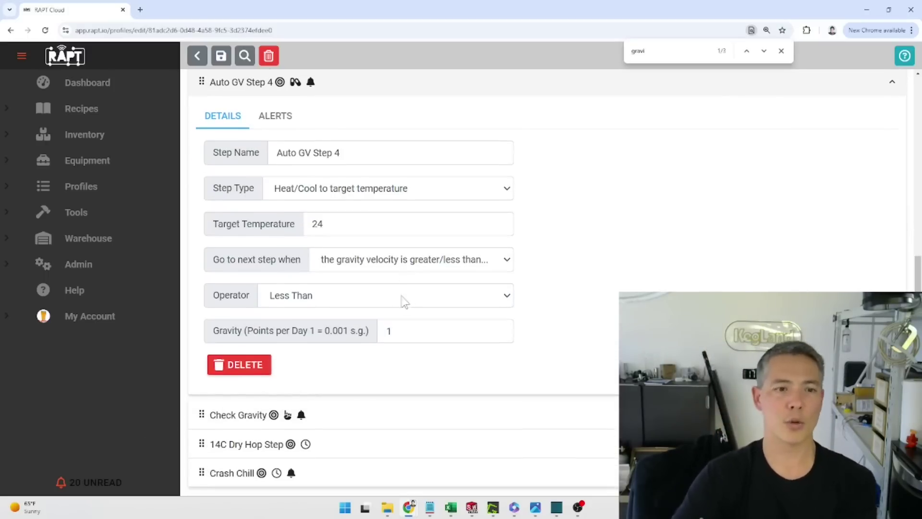
- Check Check Gravity's 24.5 target, then Auto GV Step 4's gravity velocity threshold of 1
click(347, 425)
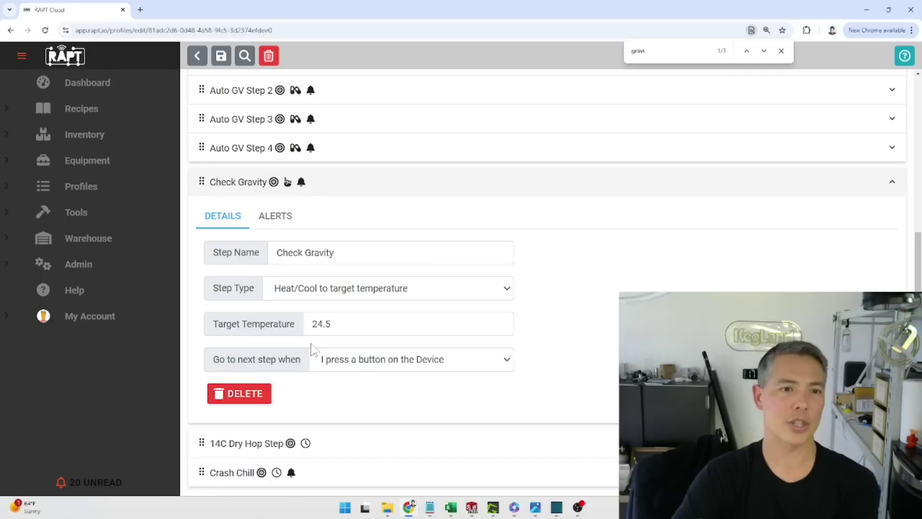
click(338, 324)
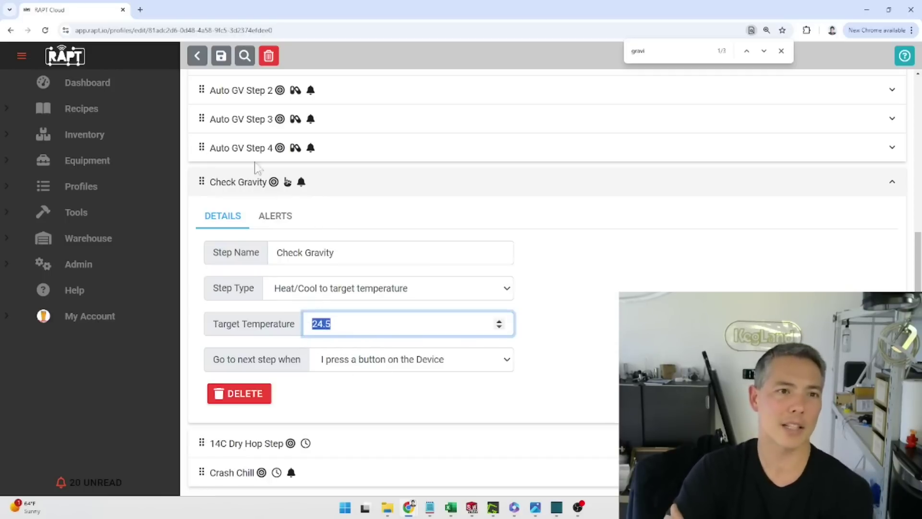
click(247, 149)
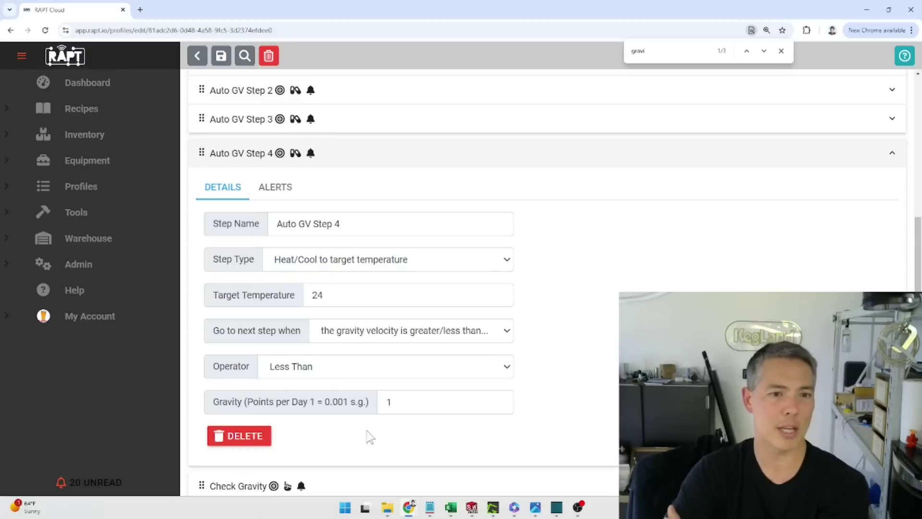
click(390, 404)
double_click(391, 404)
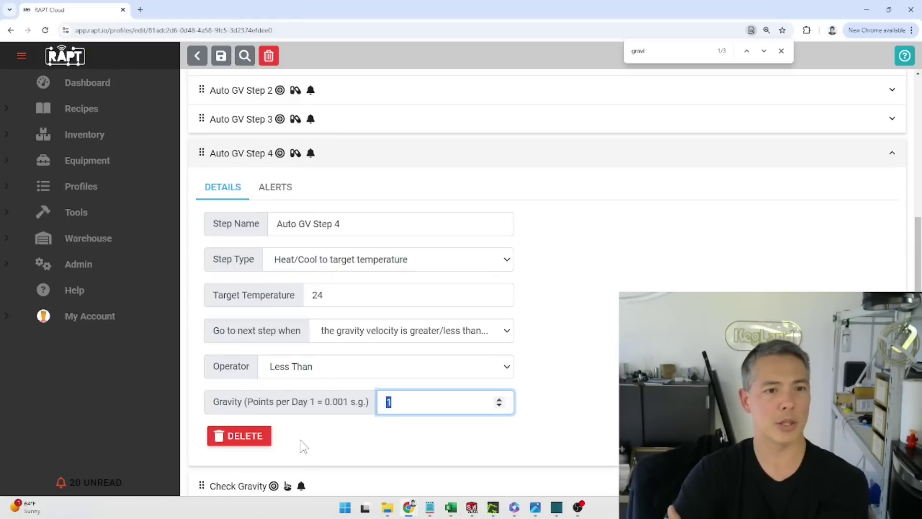
- Bring up the alerts of the Check Gravity step
scroll(380, 420, down, 1)
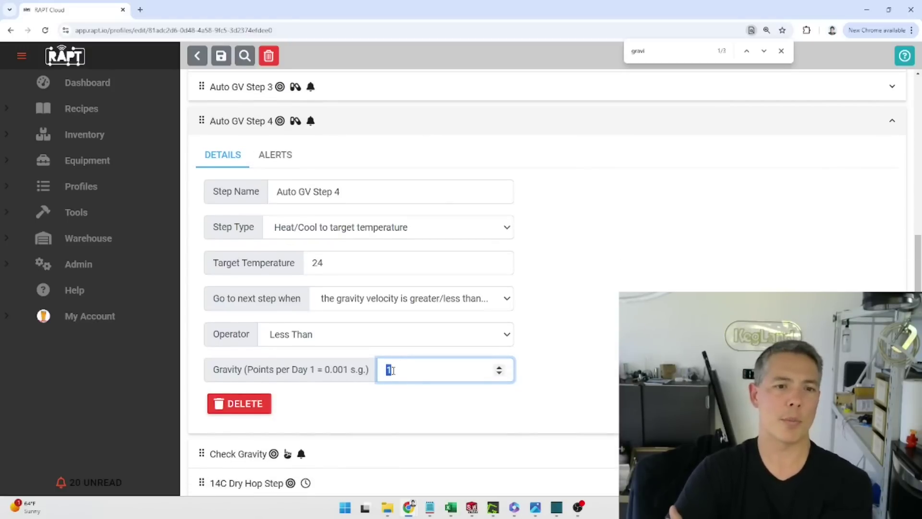
scroll(384, 409, down, 1)
click(367, 425)
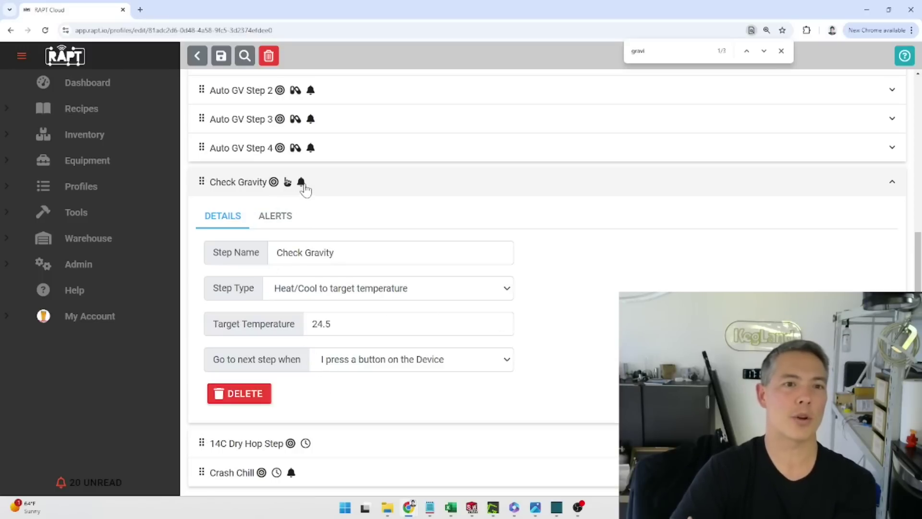
click(275, 221)
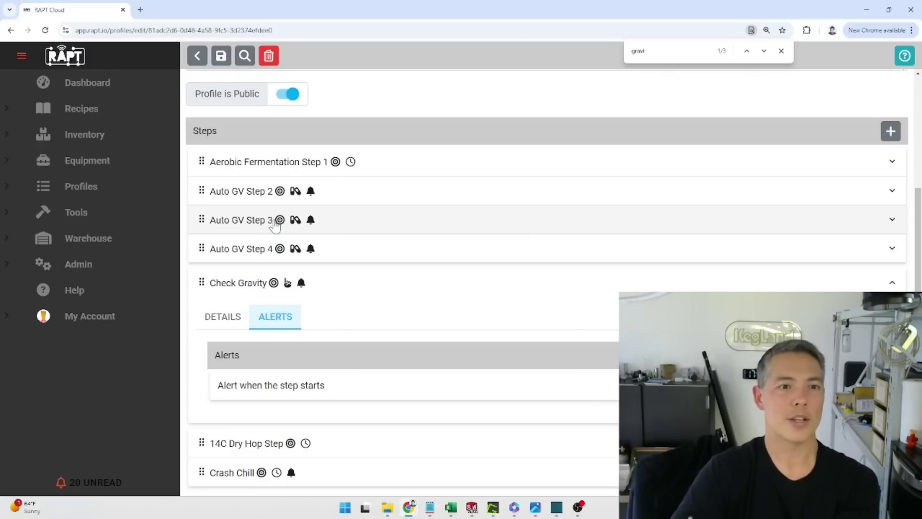
- Read the Check Gravity step-start alert message, then collapse the Check Gravity step
click(302, 387)
scroll(437, 296, down, 2)
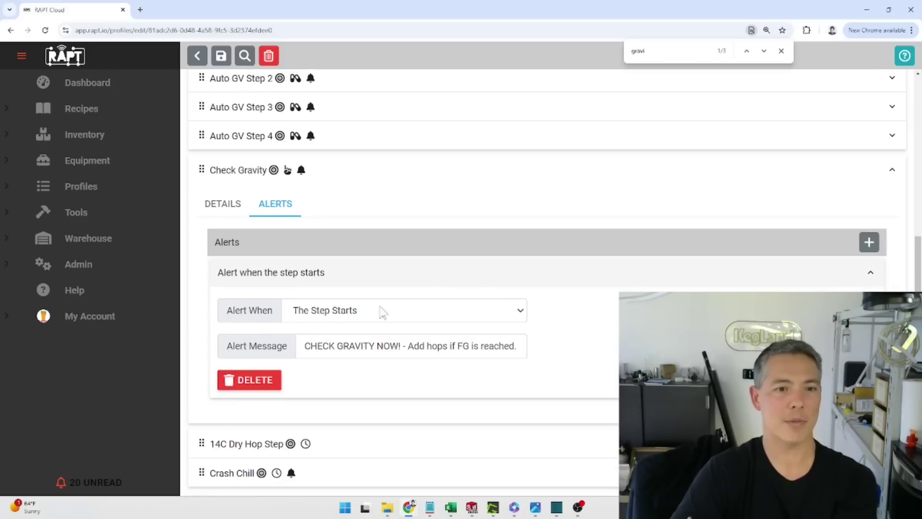
drag(305, 346, 516, 346)
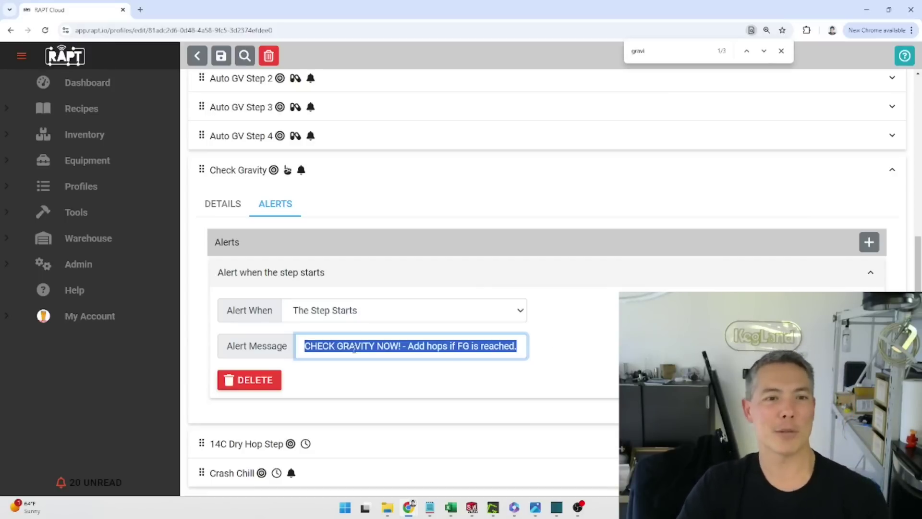
mouse_move(304, 345)
mouse_down()
mouse_move(525, 367)
mouse_move(321, 347)
mouse_up()
click(513, 346)
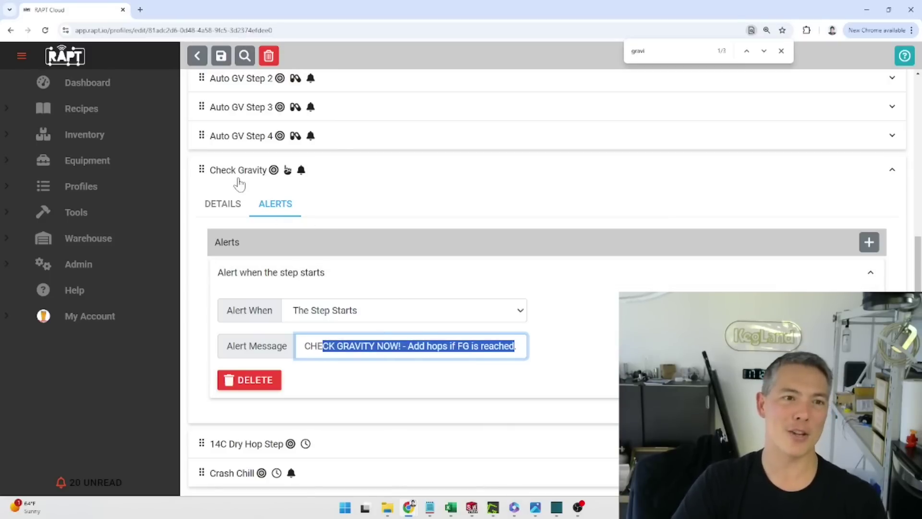
click(400, 184)
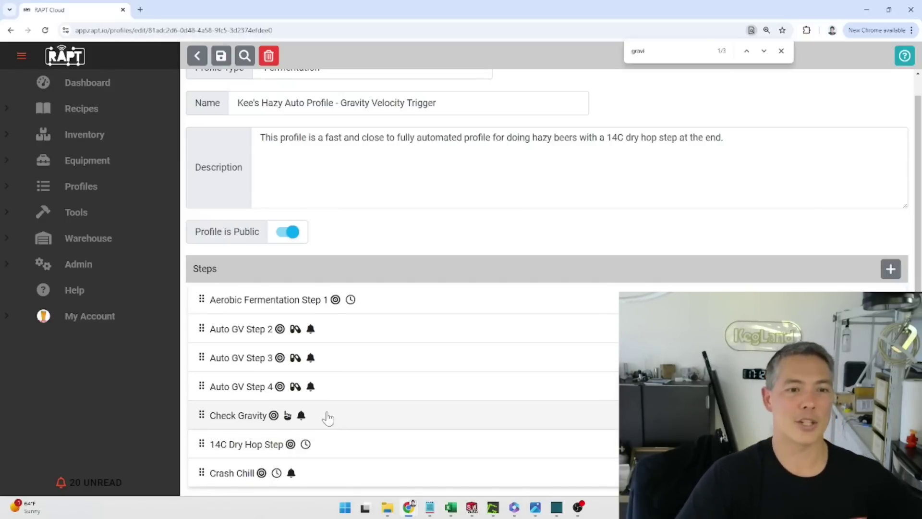
- Review the 14C Dry Hop Step: 14 degree target held for 2 days
click(333, 445)
scroll(354, 265, down, 1)
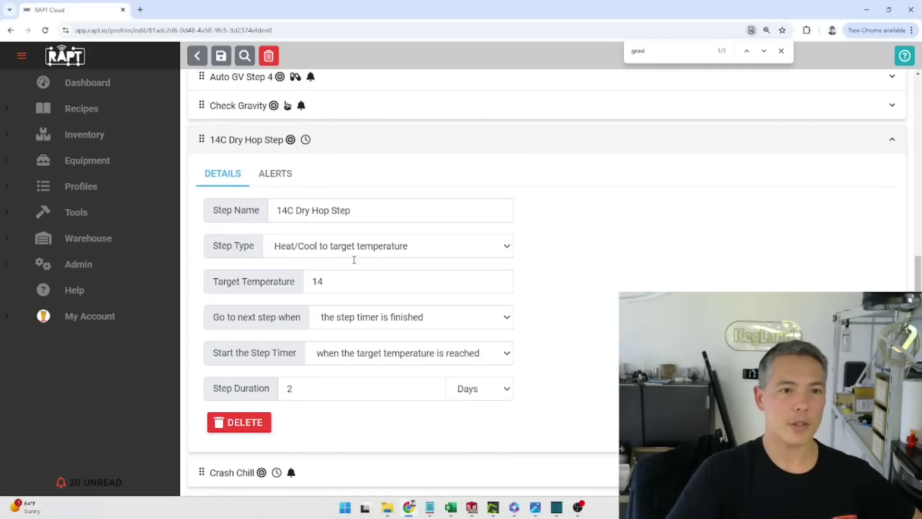
double_click(346, 282)
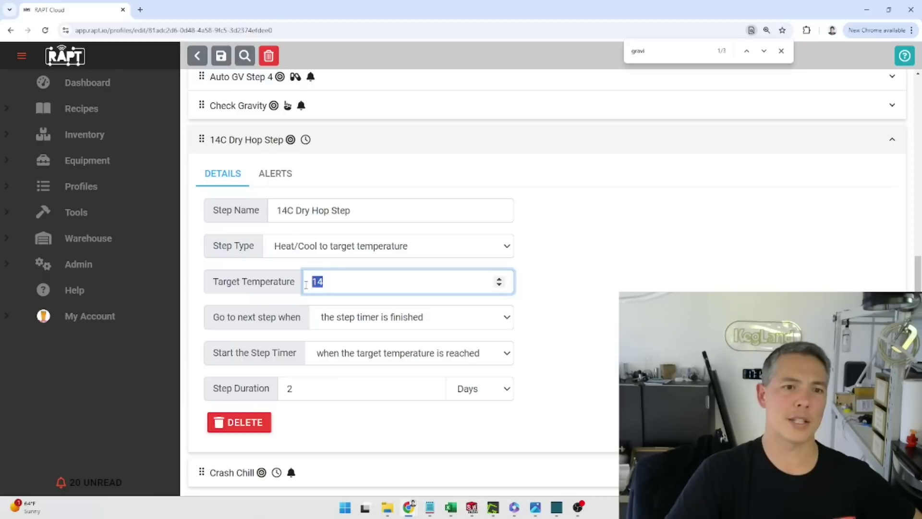
double_click(299, 388)
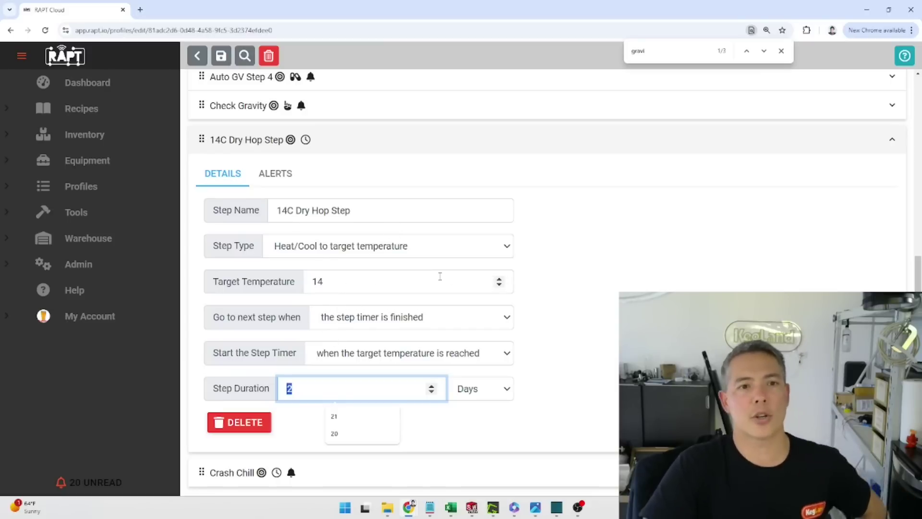
double_click(345, 281)
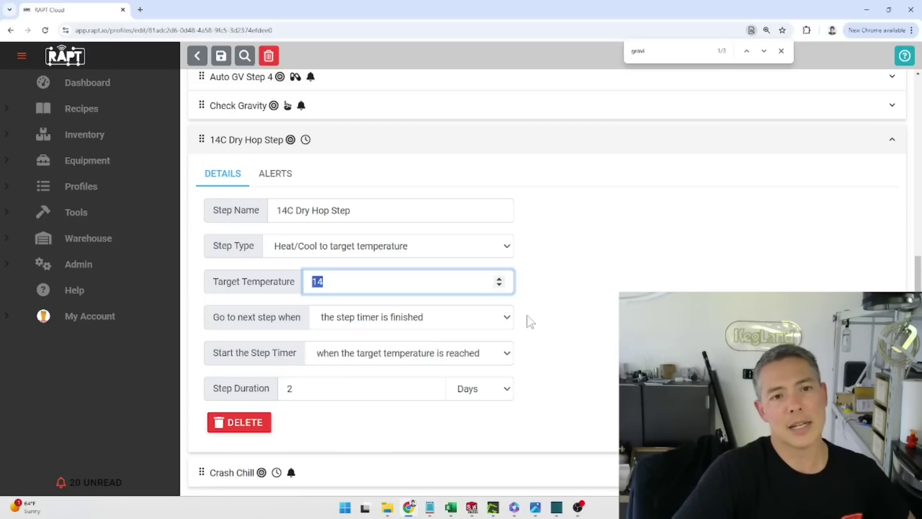
click(653, 283)
- Review Crash Chill's settings: 0 degree target held for 2 days
click(240, 472)
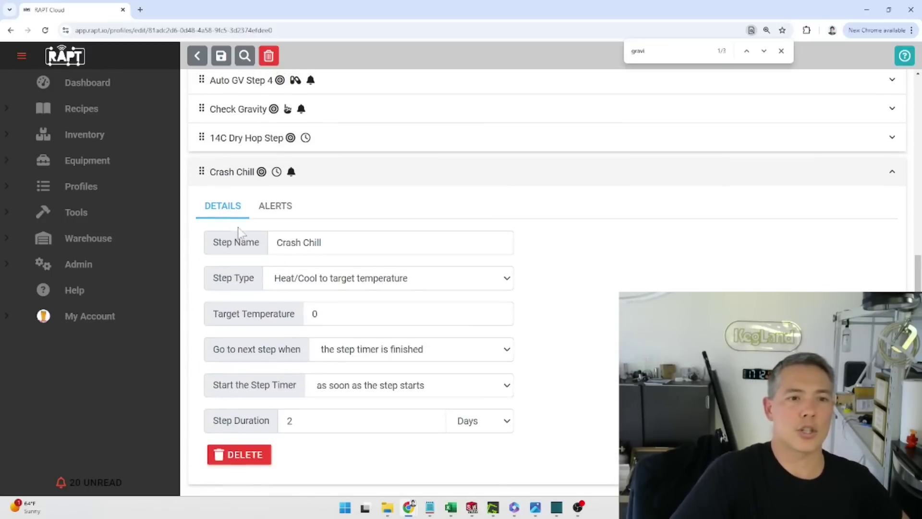
double_click(327, 309)
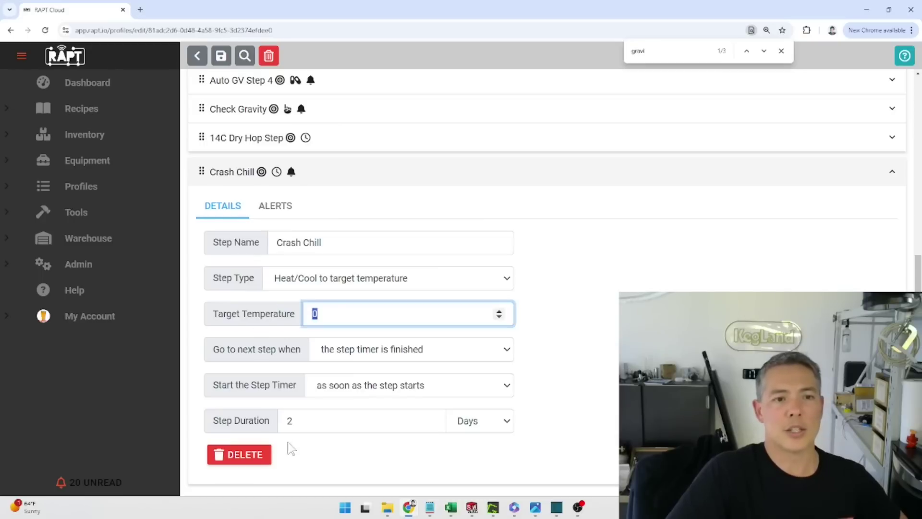
double_click(299, 421)
click(533, 438)
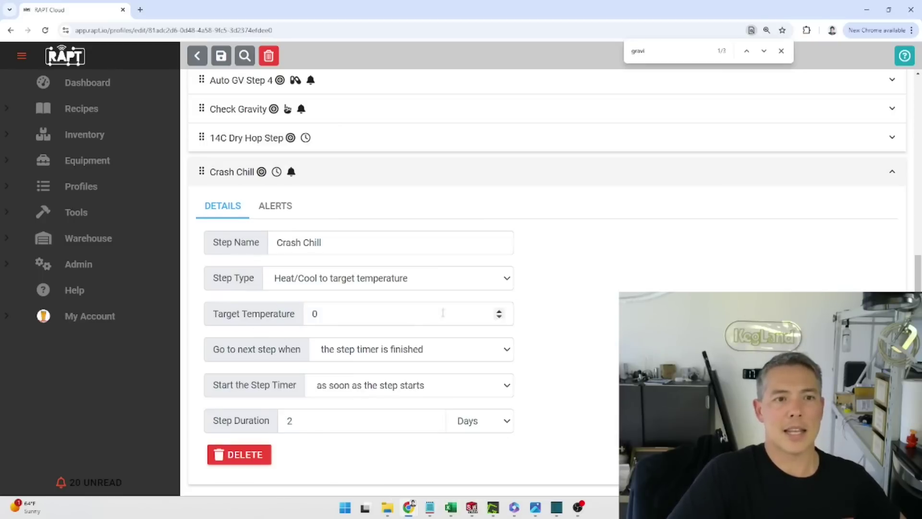
- Check Crash Chill's step-end alert reading 'BEER IS READY TO KEG!'
click(288, 211)
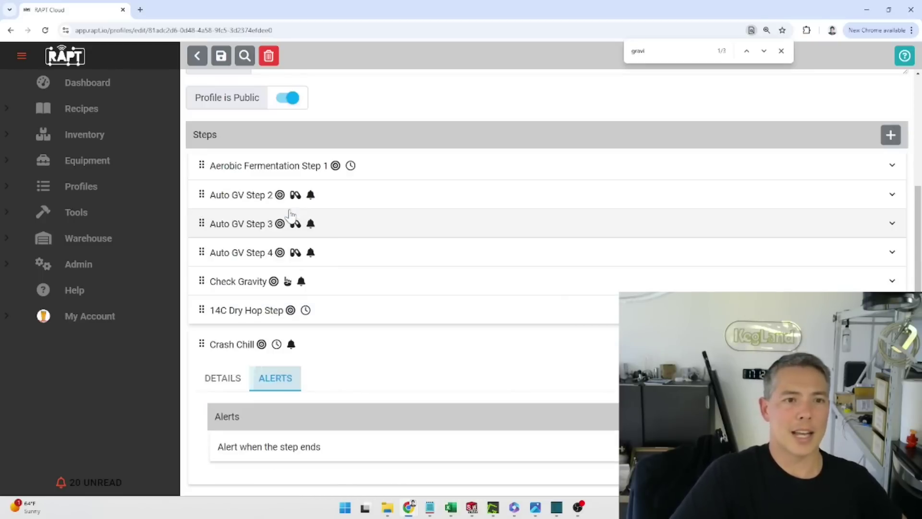
click(274, 447)
scroll(288, 331, down, 2)
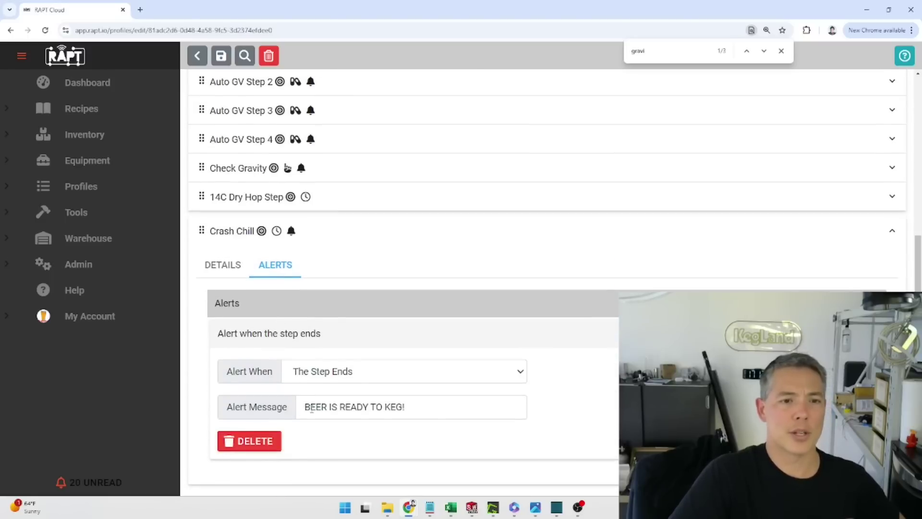
drag(305, 403, 444, 406)
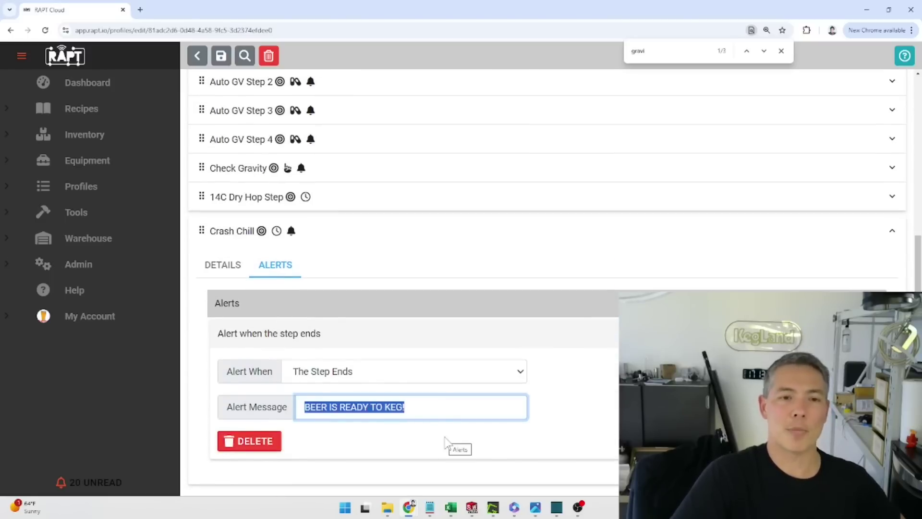
click(442, 418)
scroll(442, 417, up, 2)
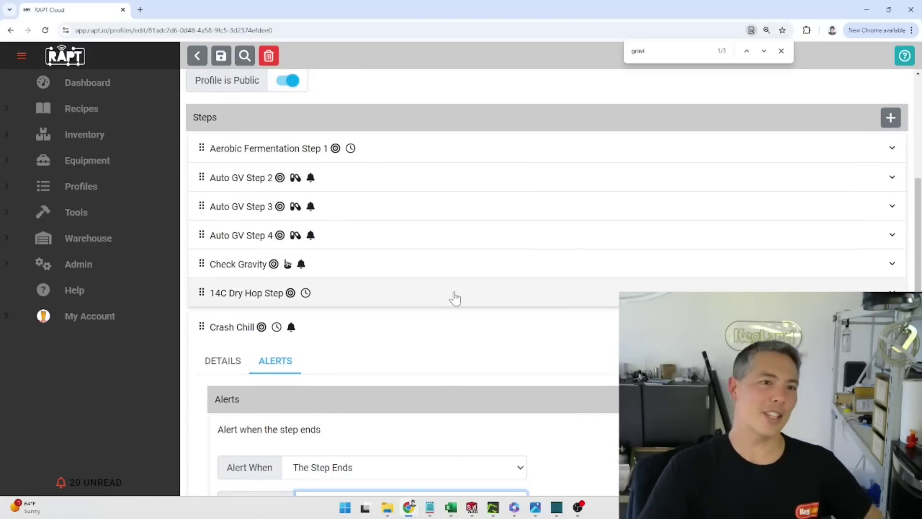